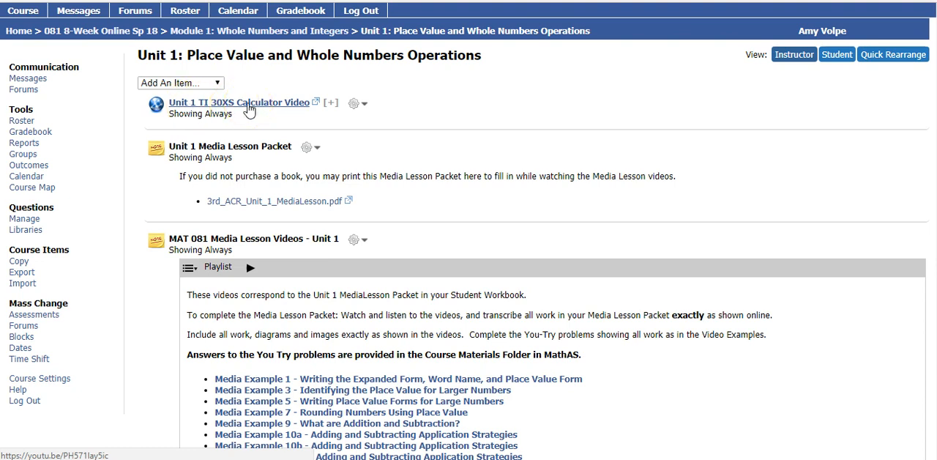
scroll(142, 165, "down", 1)
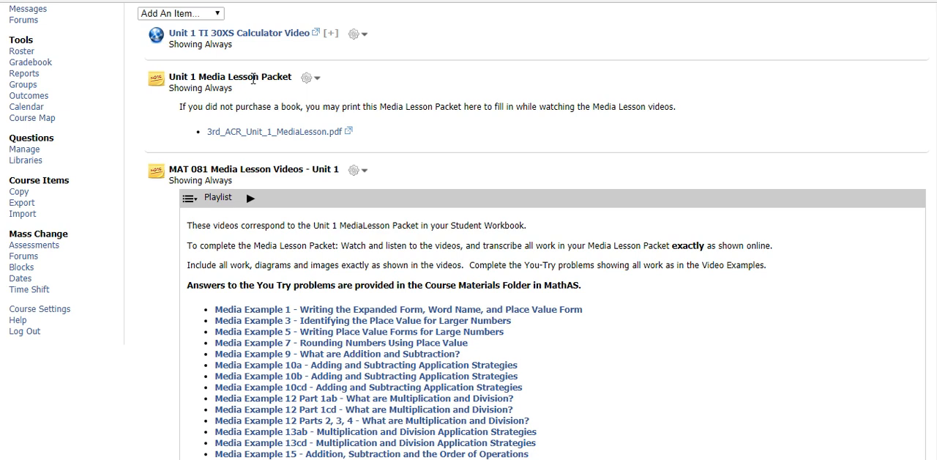
Step: Open the 3rd_ACR_Unit_1_MediaLesson.pdf lesson packet in a new tab and view it
right_click(278, 131)
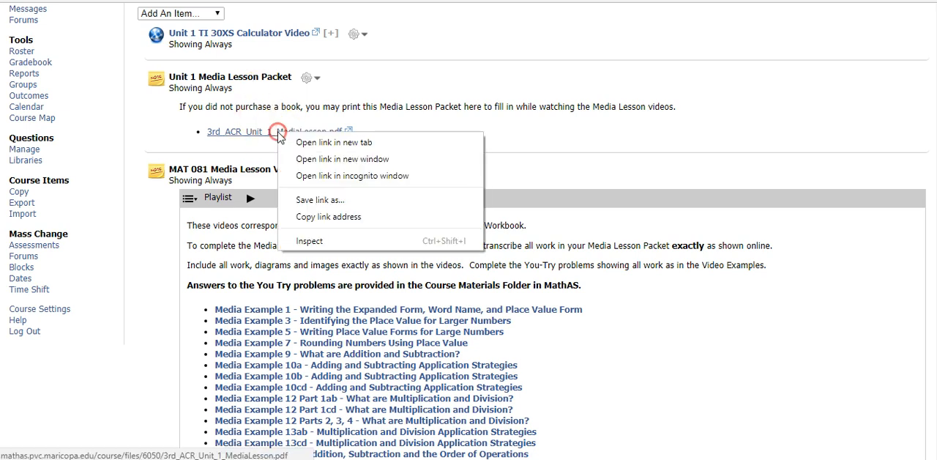
left_click(290, 143)
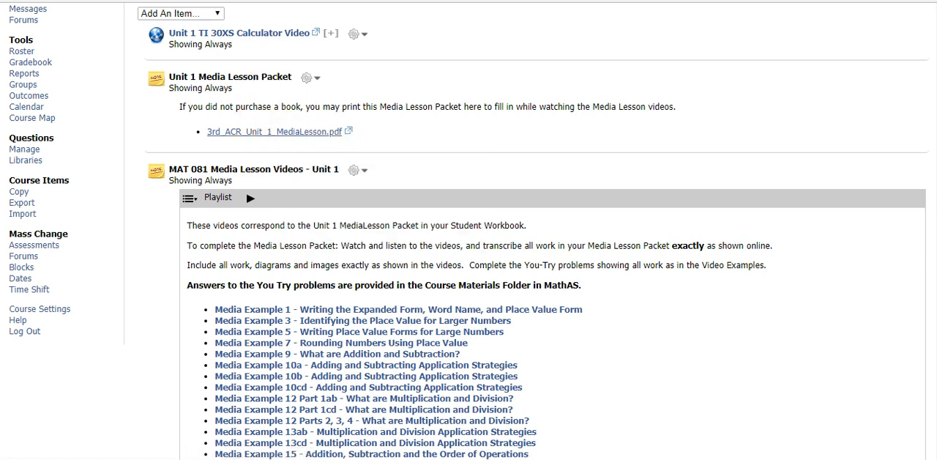
key("ctrl+Tab")
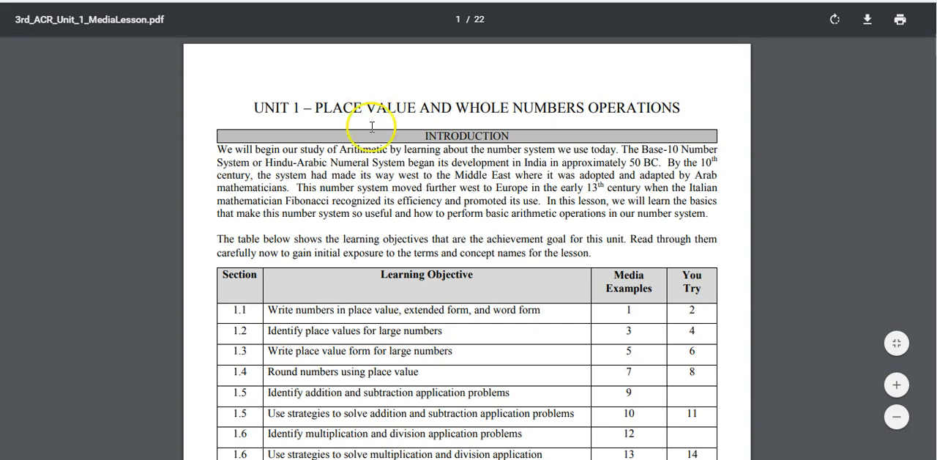
scroll(366, 198, "down", 5)
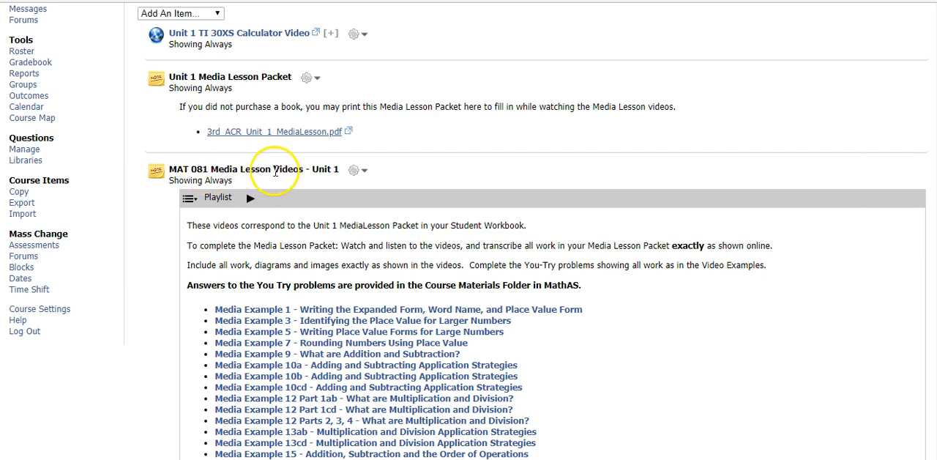
scroll(146, 310, "down", 1)
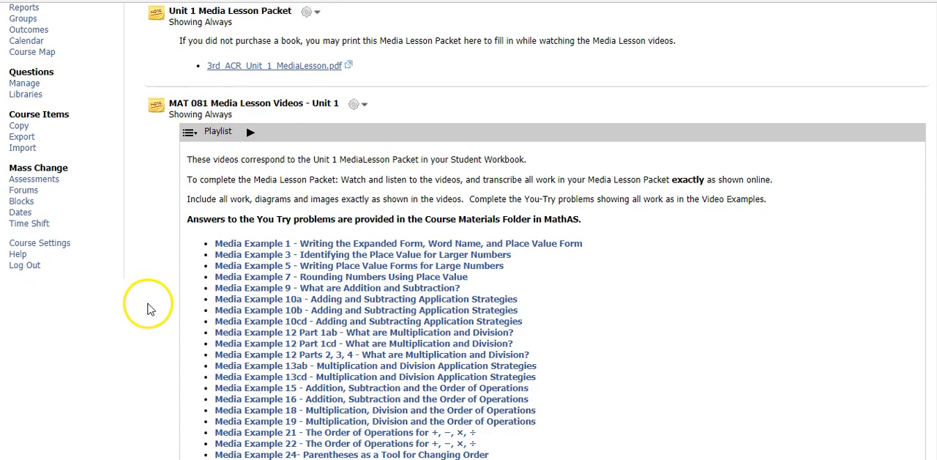
scroll(136, 268, "down", 1)
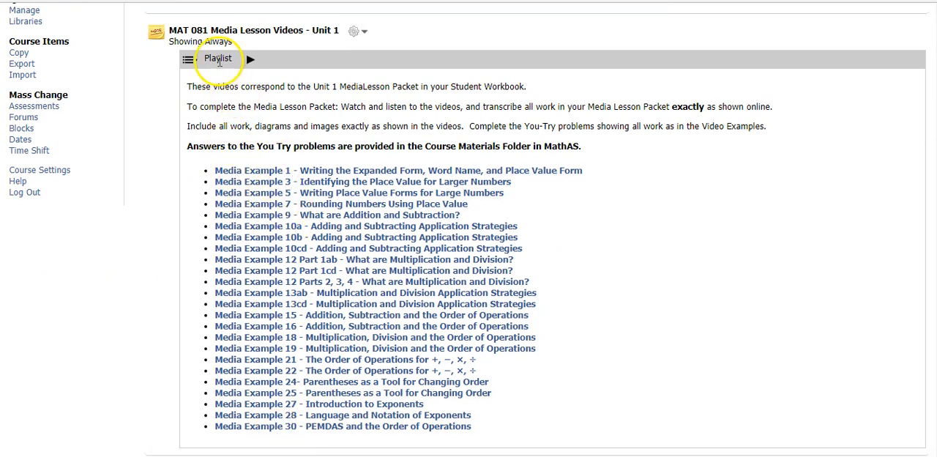
Step: Load the Unit 1 media lesson playlist and pause Media Example 1 at 0:03
left_click(250, 60)
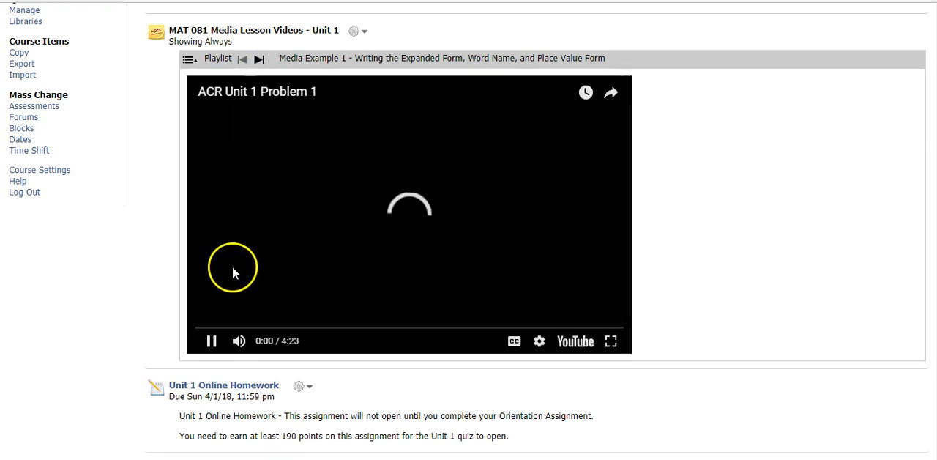
left_click(211, 341)
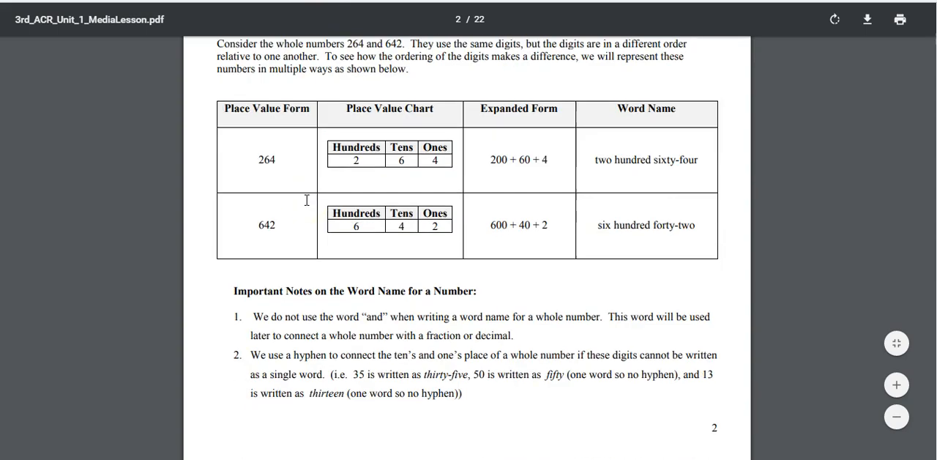
scroll(305, 197, "down", 3)
scroll(306, 198, "down", 4)
scroll(308, 198, "down", 1)
scroll(307, 197, "down", 2)
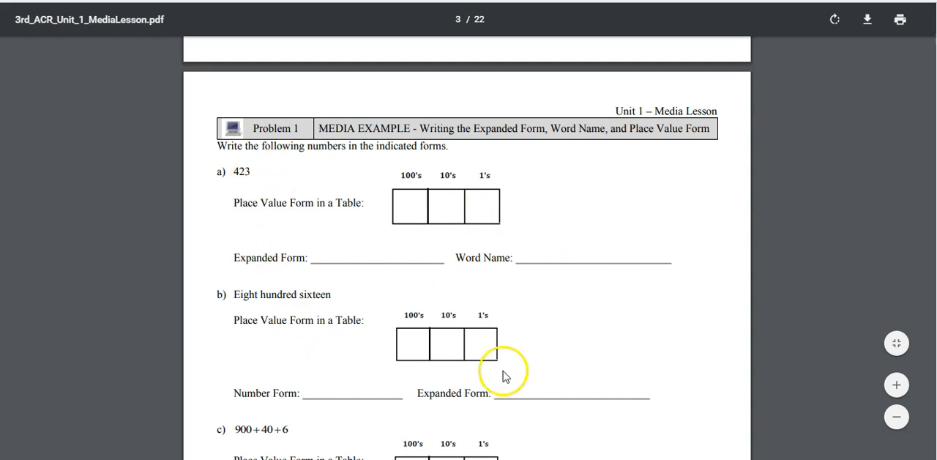
scroll(347, 330, "down", 3)
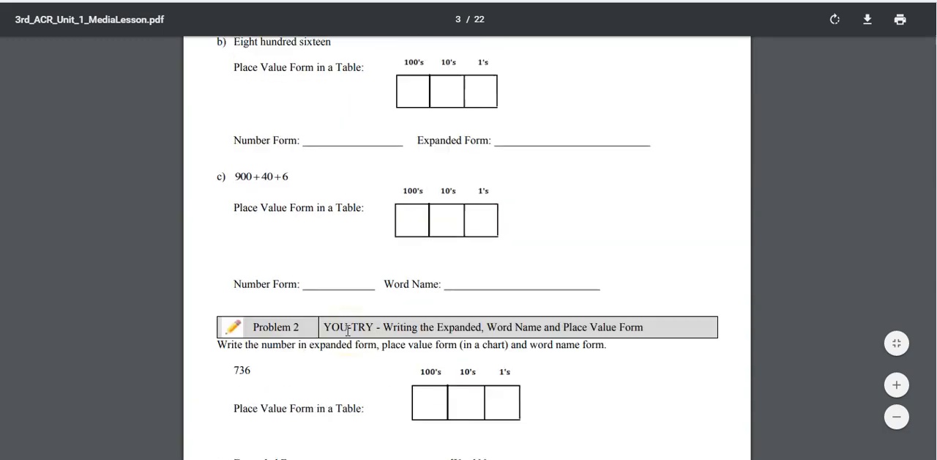
scroll(347, 330, "down", 1)
scroll(347, 330, "down", 1)
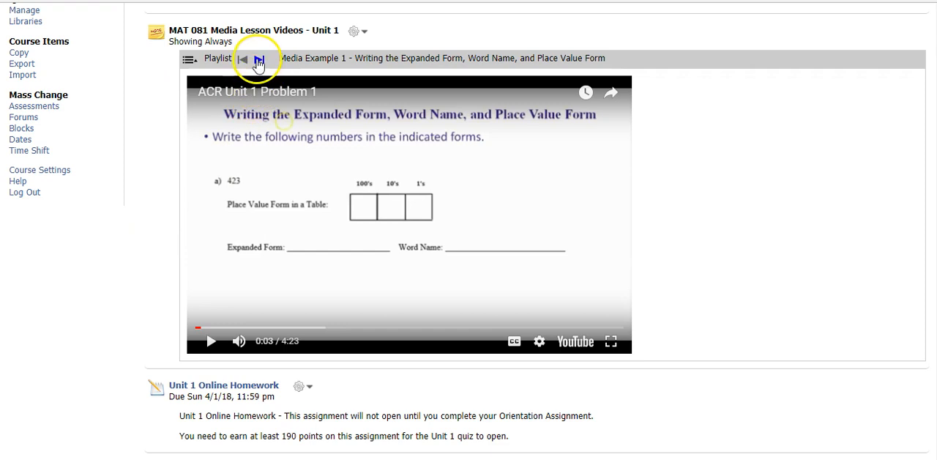
Step: Advance the playlist to Media Example 3, Identifying the Place Value for Larger Numbers
left_click(258, 61)
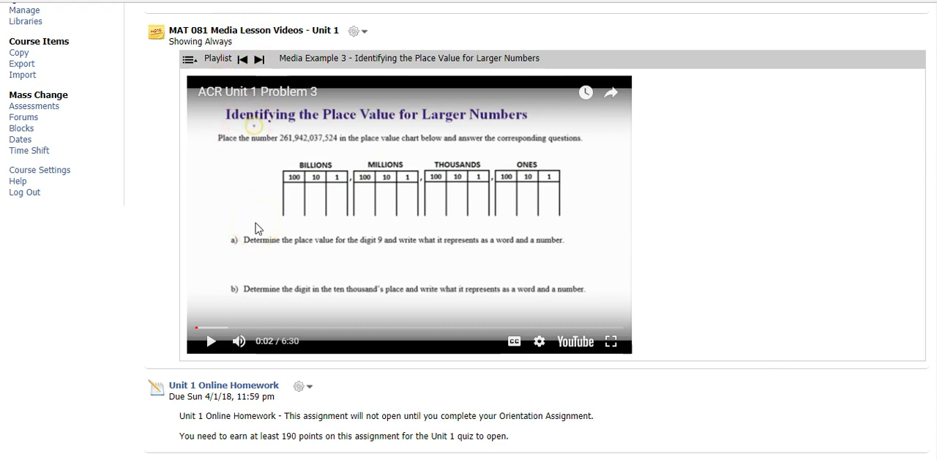
scroll(107, 274, "down", 2)
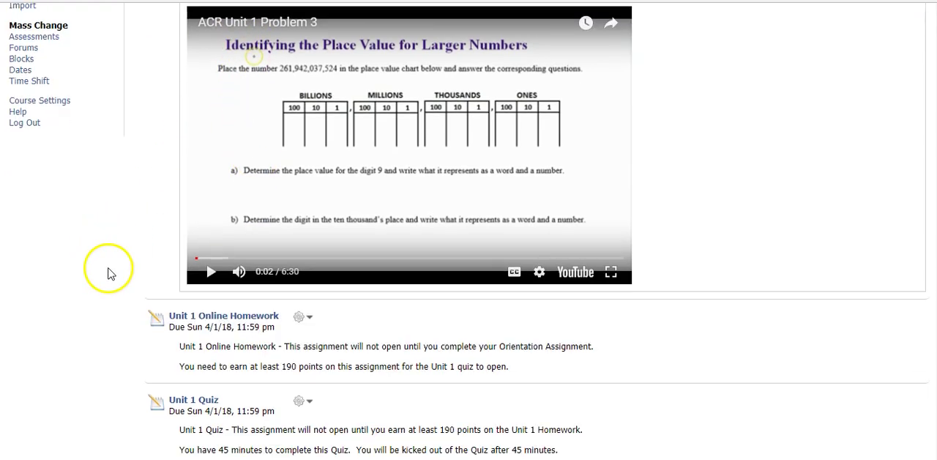
scroll(107, 271, "down", 2)
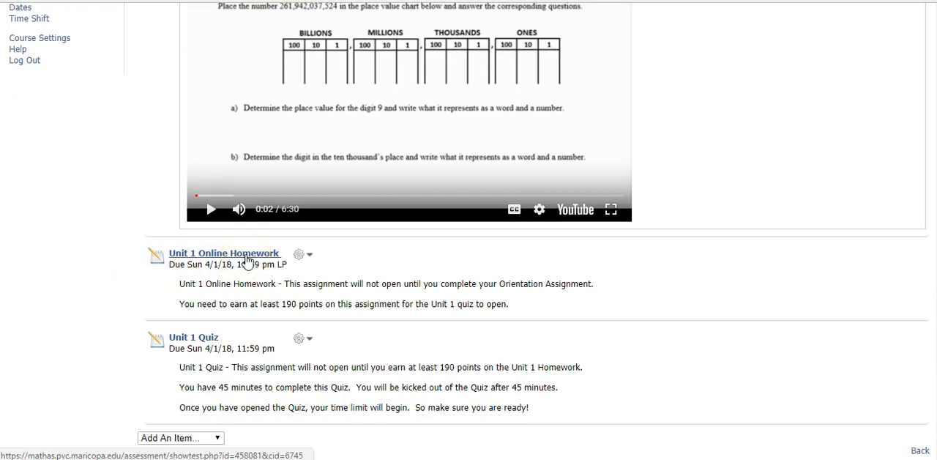
Step: Open the Unit 1 Online Homework and Question 1's Worked Example 1
left_click(247, 261)
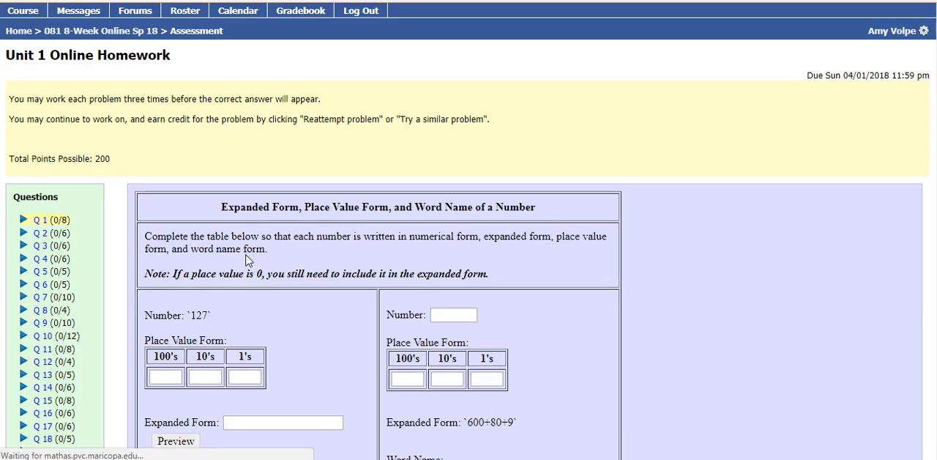
scroll(144, 273, "down", 1)
scroll(84, 311, "down", 3)
scroll(83, 318, "down", 2)
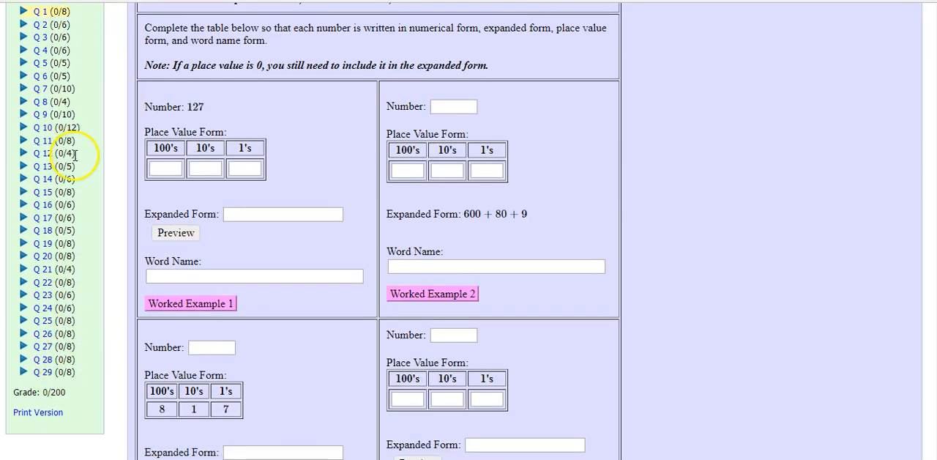
scroll(115, 344, "up", 3)
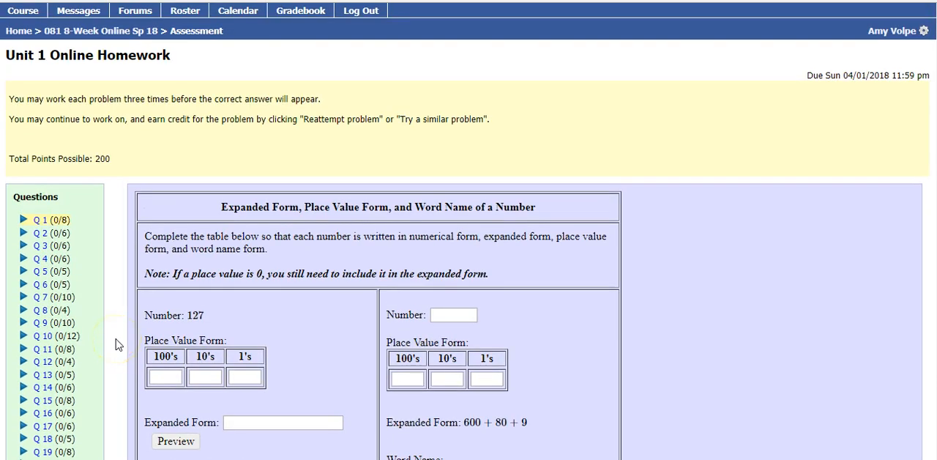
scroll(118, 342, "down", 2)
scroll(117, 342, "down", 2)
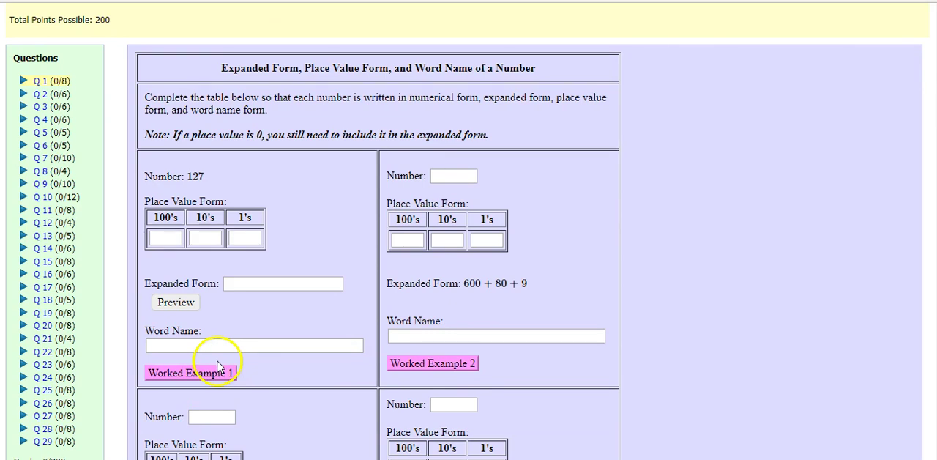
left_click(205, 377)
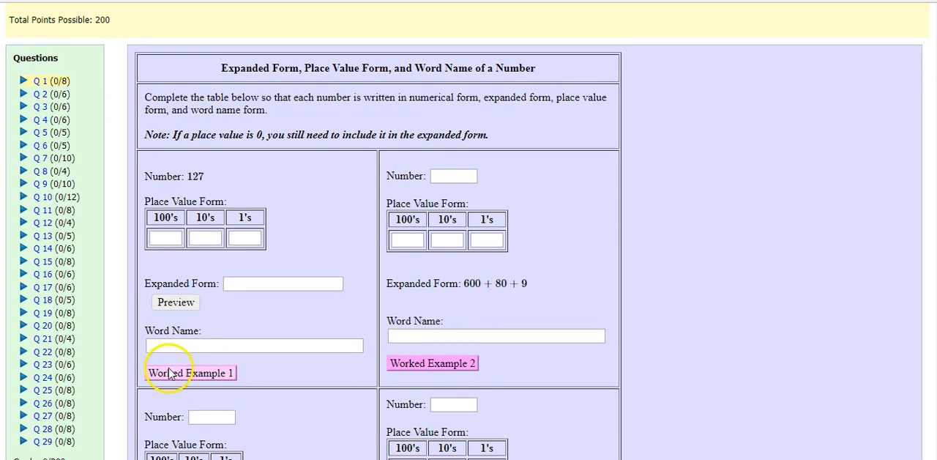
Step: Review the Unit 1 Problem 1a worked example showing 218 in place value, expanded and word forms
left_click(174, 375)
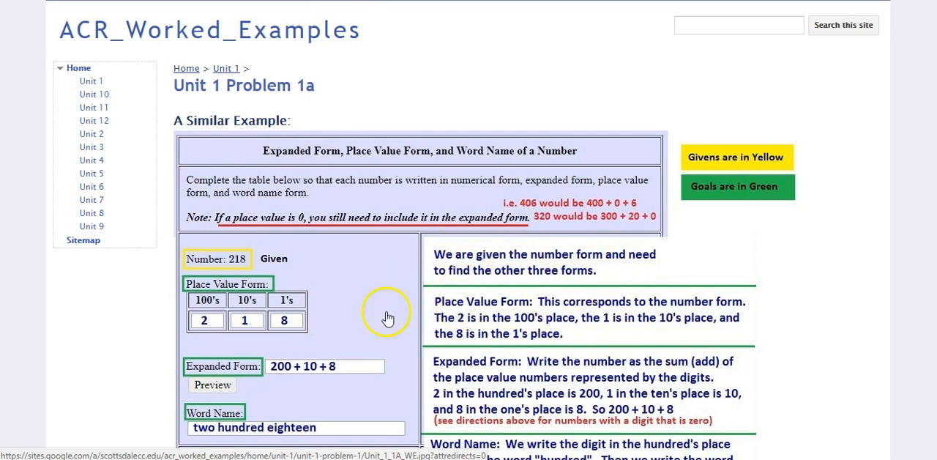
scroll(357, 408, "down", 1)
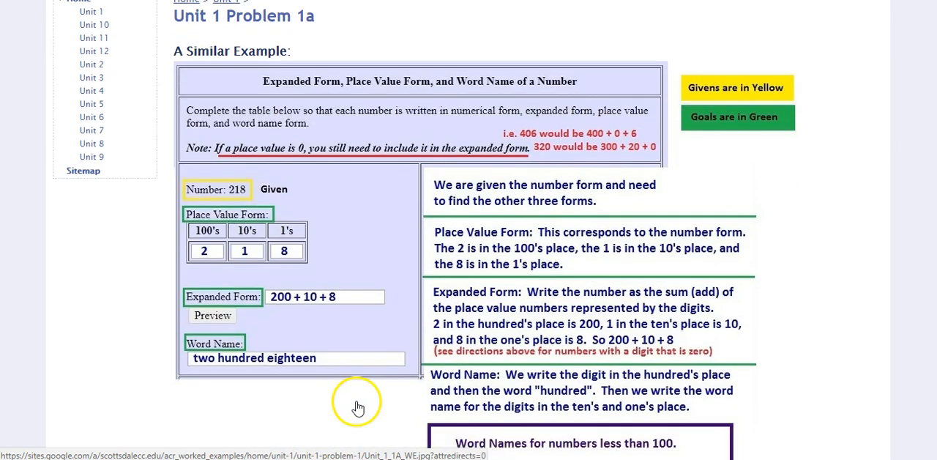
scroll(358, 407, "down", 2)
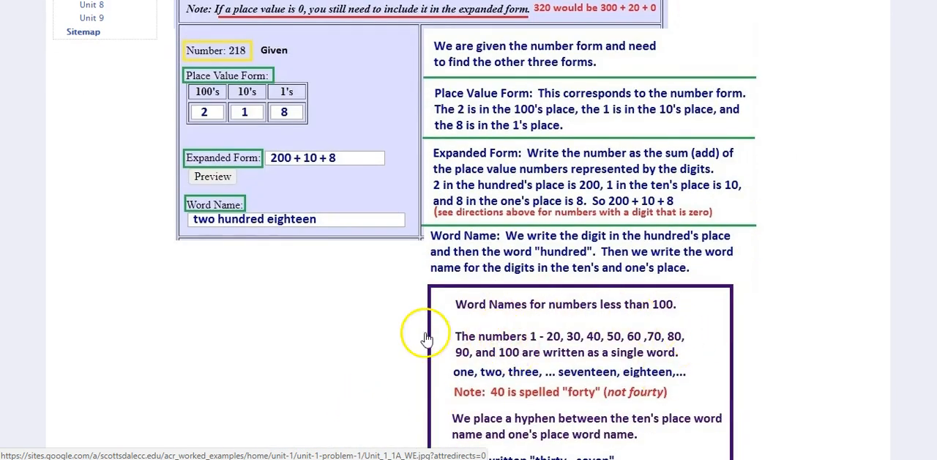
scroll(339, 317, "down", 2)
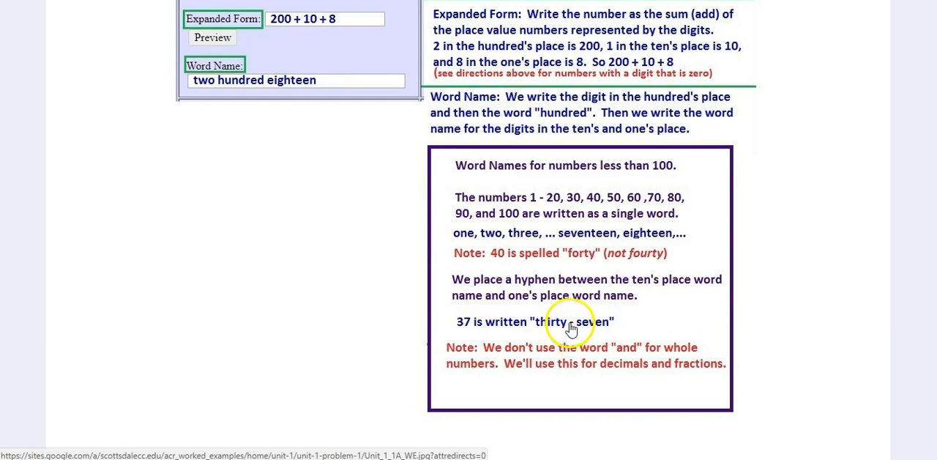
scroll(341, 289, "up", 3)
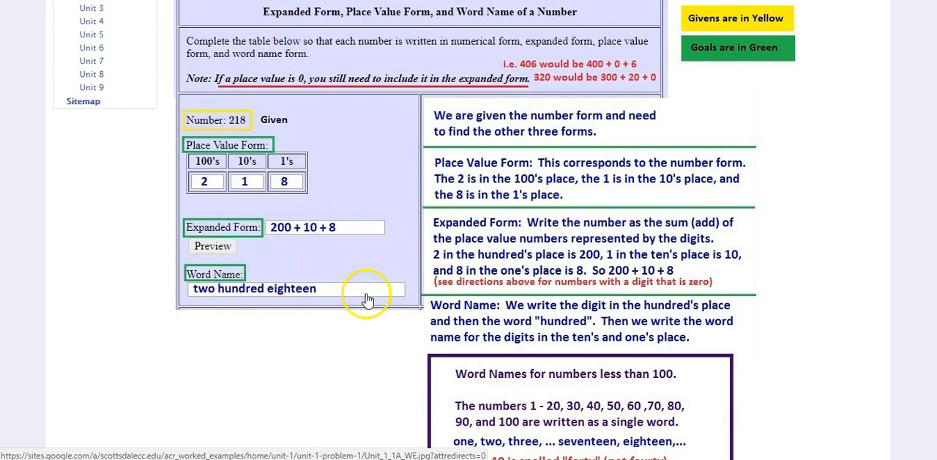
scroll(367, 300, "up", 1)
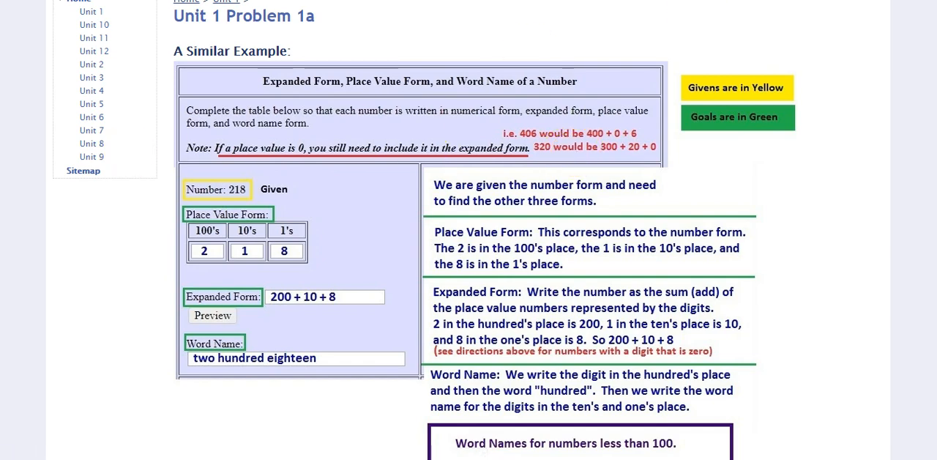
scroll(261, 289, "down", 2)
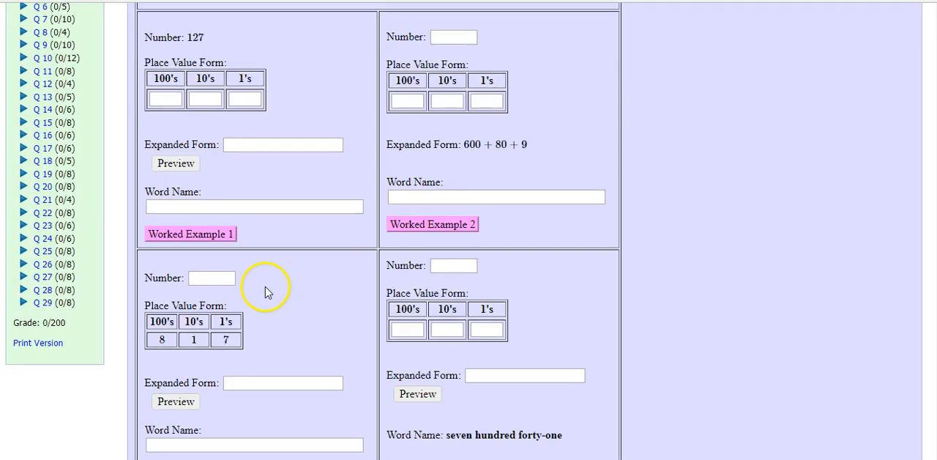
scroll(72, 201, "up", 2)
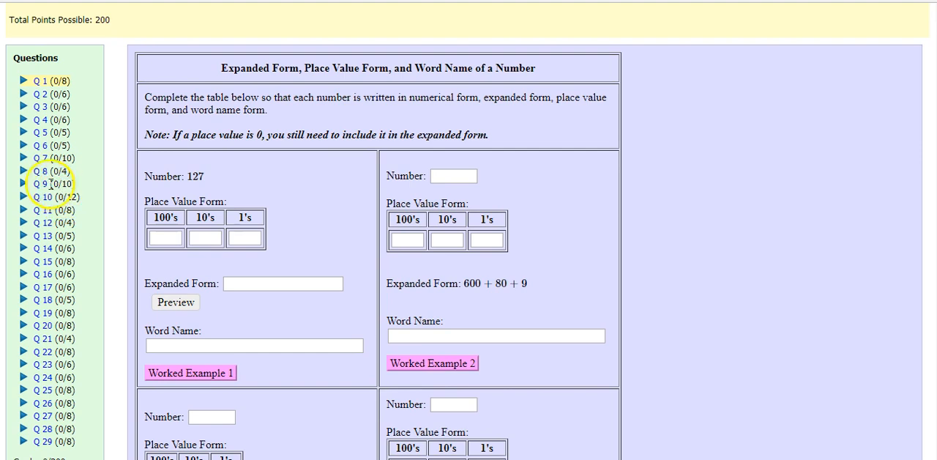
Step: Go to Question 8, Rounding Whole Numbers, from the Questions sidebar
left_click(45, 166)
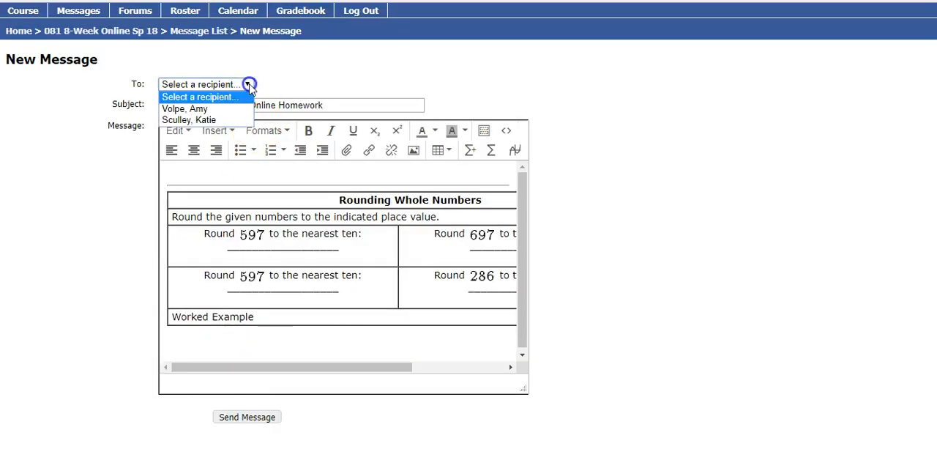
Step: Address the Question 8 message to the instructor and send it
left_click(234, 108)
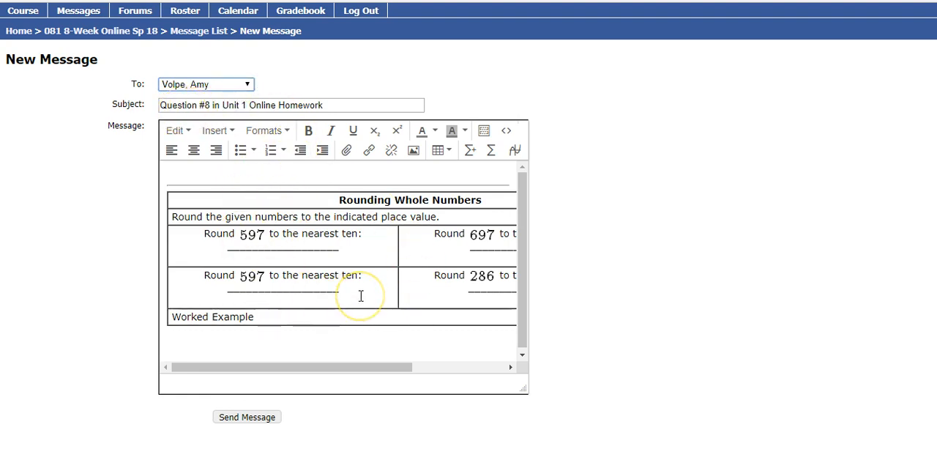
left_click(273, 420)
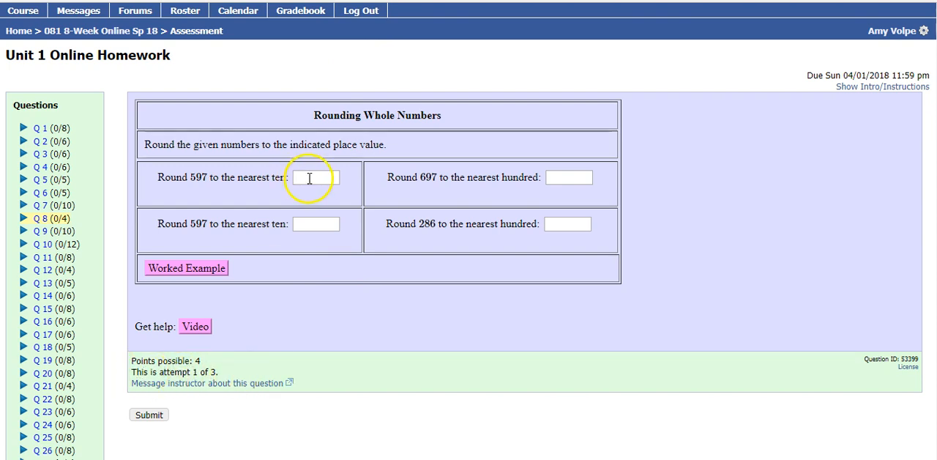
Step: Answer 2 for rounding 597 to the nearest ten and submit with other parts blank
left_click(310, 177)
type("2")
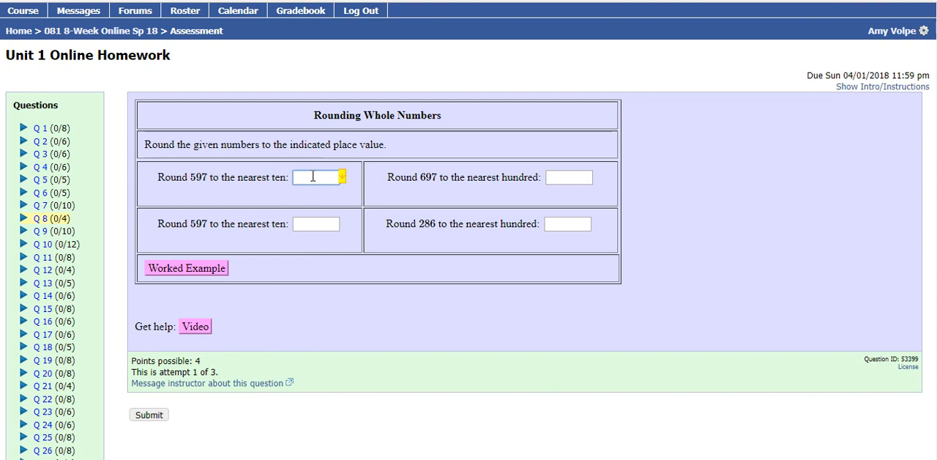
left_click(149, 414)
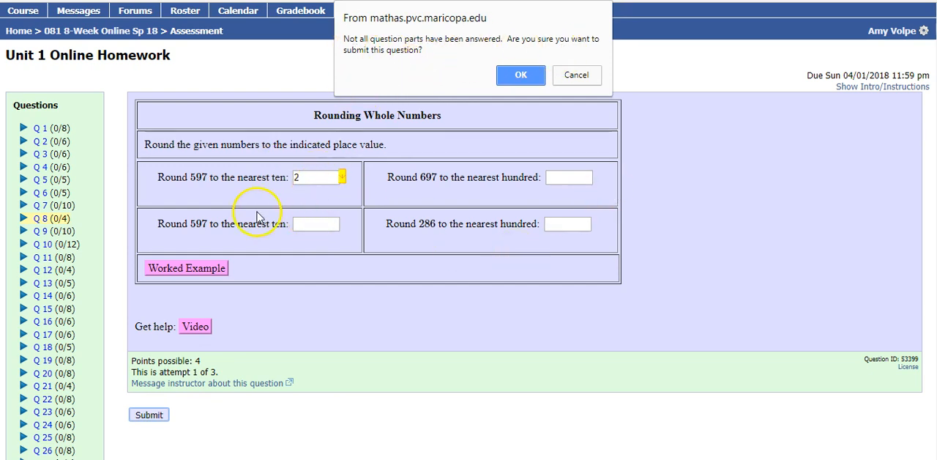
left_click(537, 75)
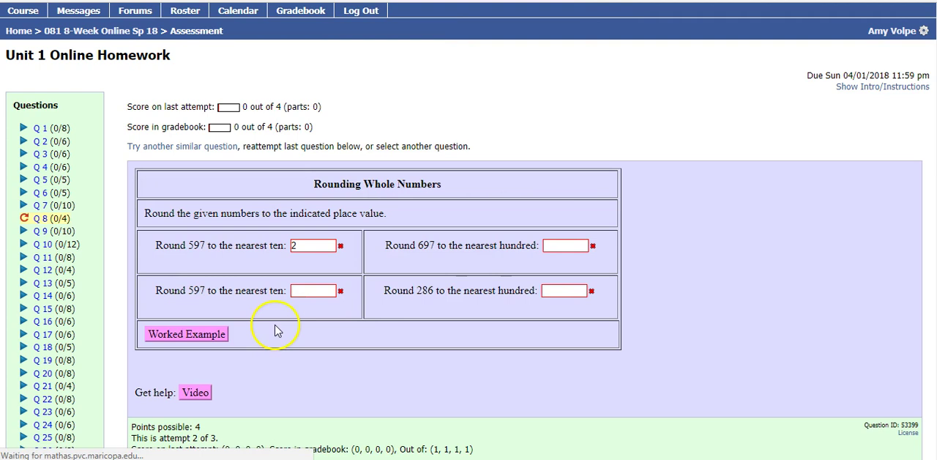
scroll(274, 329, "down", 1)
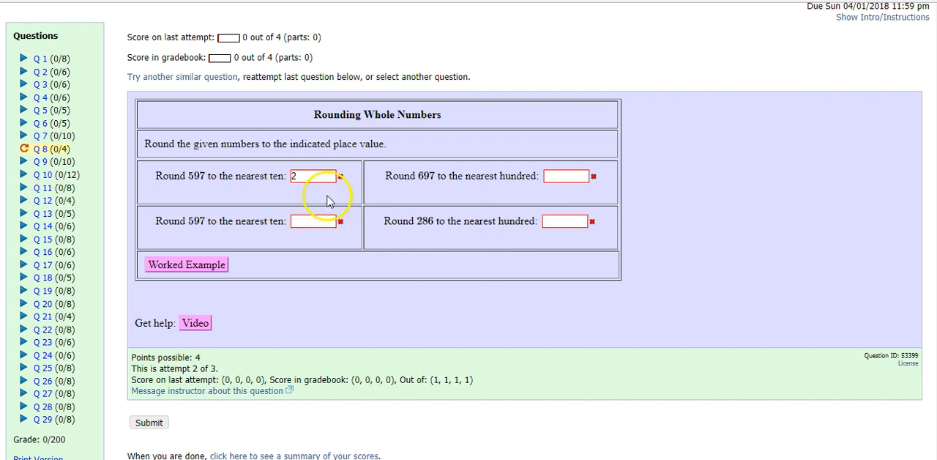
Step: Replace the wrong answer 2 with 600 and resubmit, scoring 1 of 4
left_click_drag(317, 176, 287, 176)
type("600")
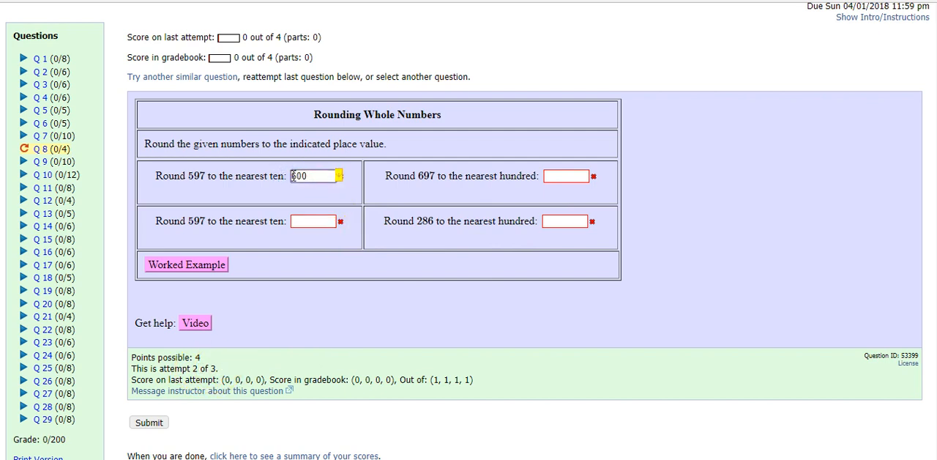
left_click(149, 422)
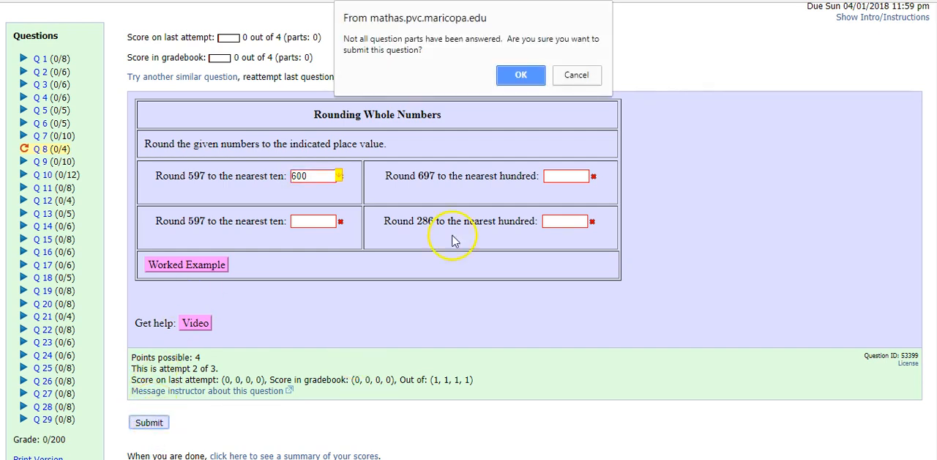
left_click(524, 75)
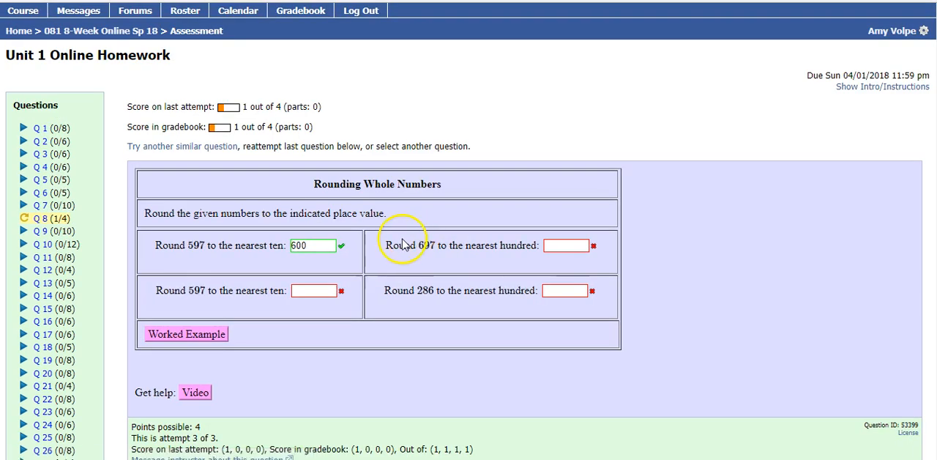
scroll(223, 260, "down", 1)
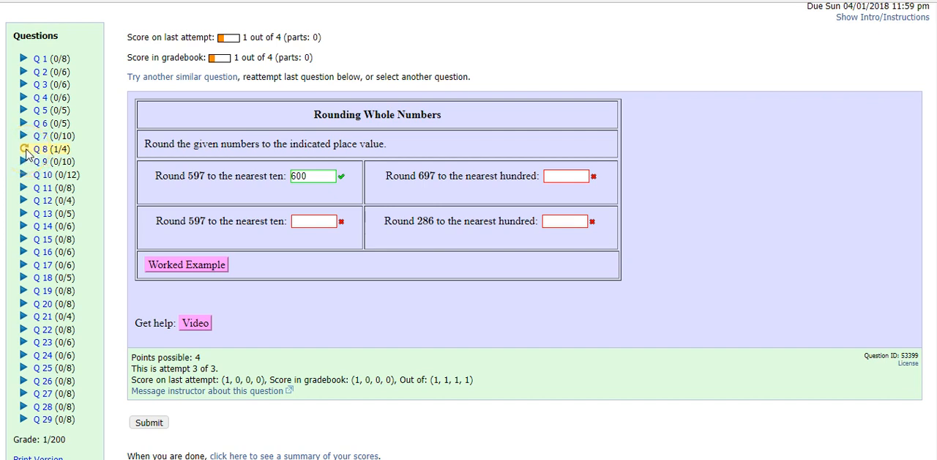
Step: Submit Question 8's final attempt, revealing the correct answers
left_click(148, 422)
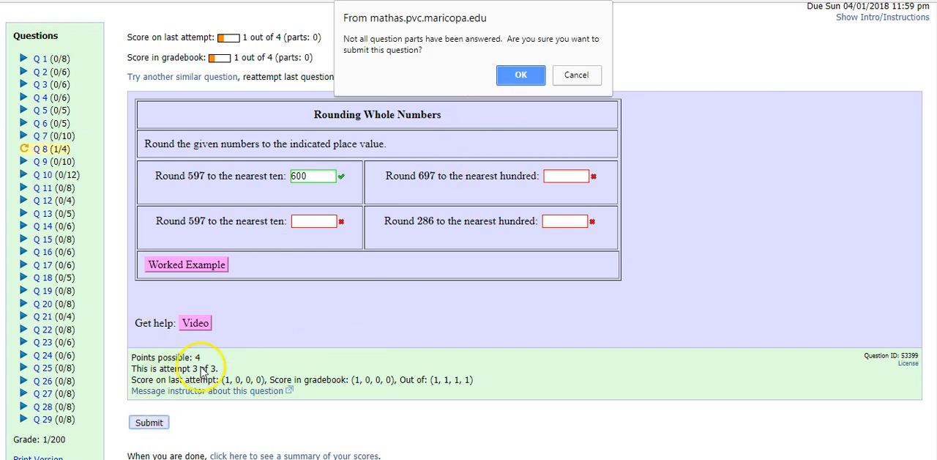
left_click(520, 75)
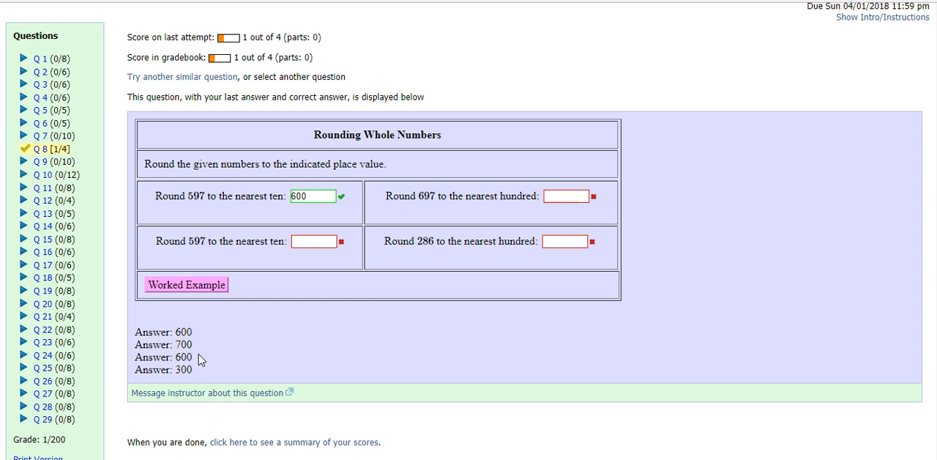
Step: Load a similar rounding question and submit answers 670, 200, 900, 200 for 4 of 4
left_click(180, 76)
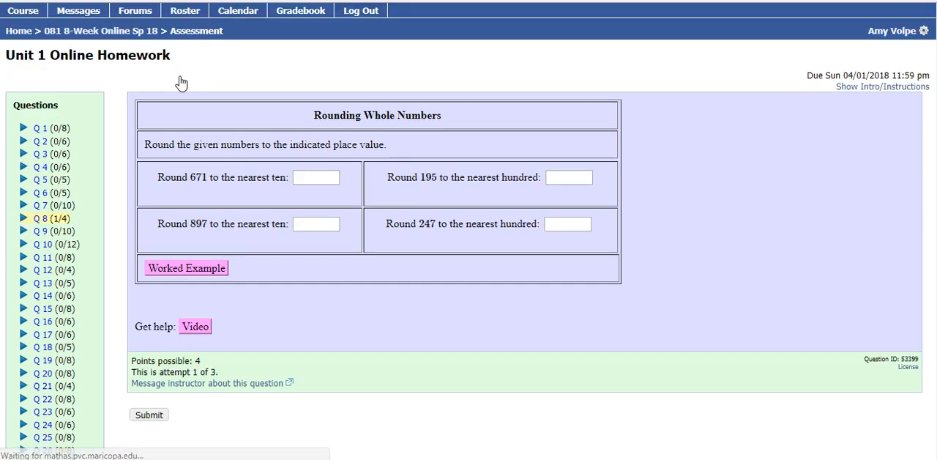
left_click(156, 212)
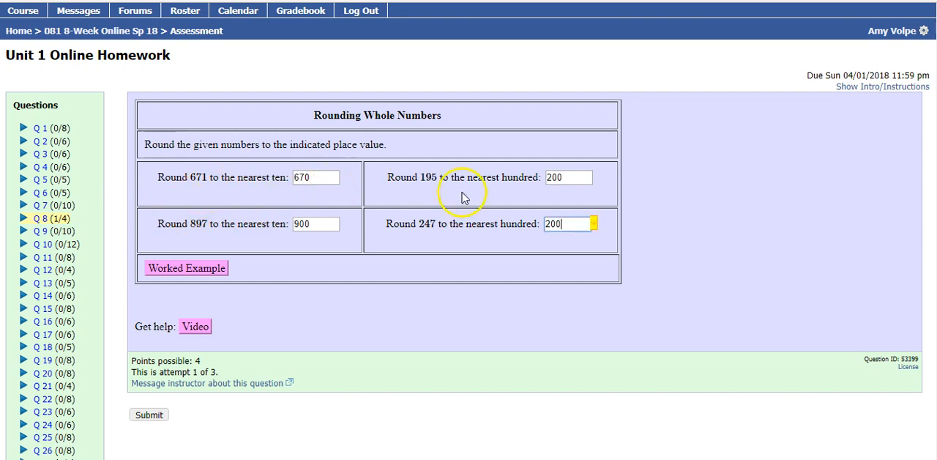
left_click(150, 415)
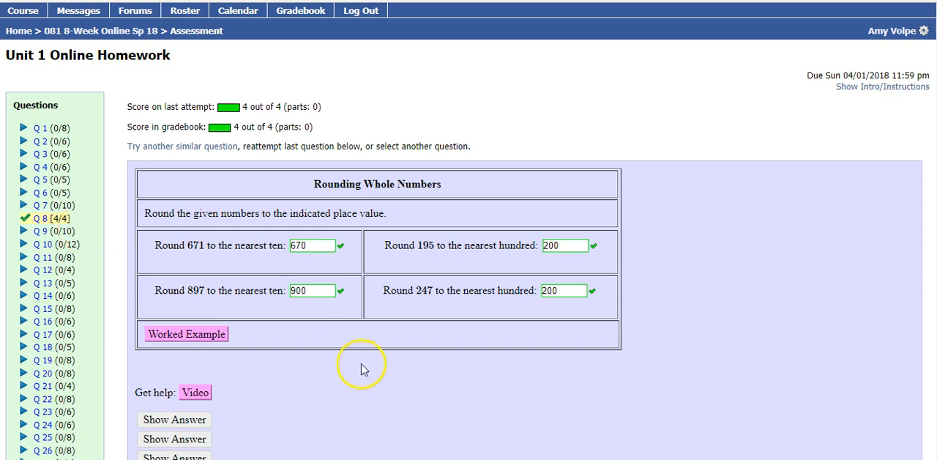
scroll(364, 370, "down", 2)
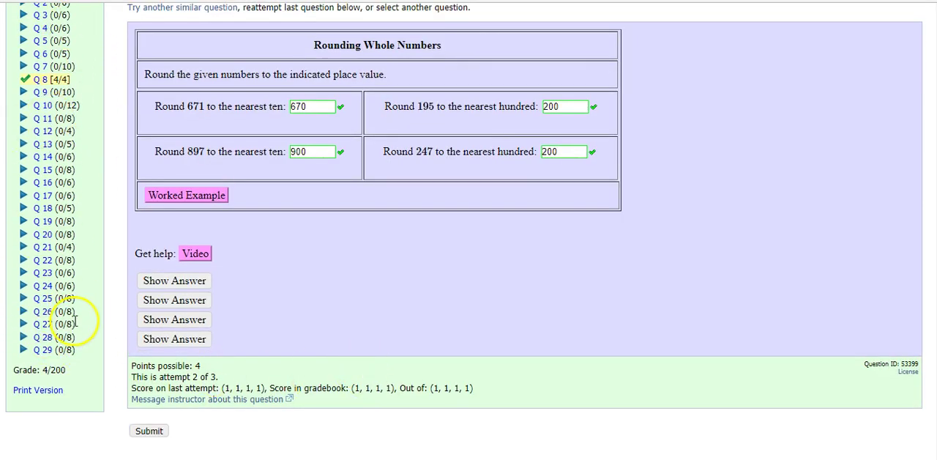
scroll(313, 317, "up", 2)
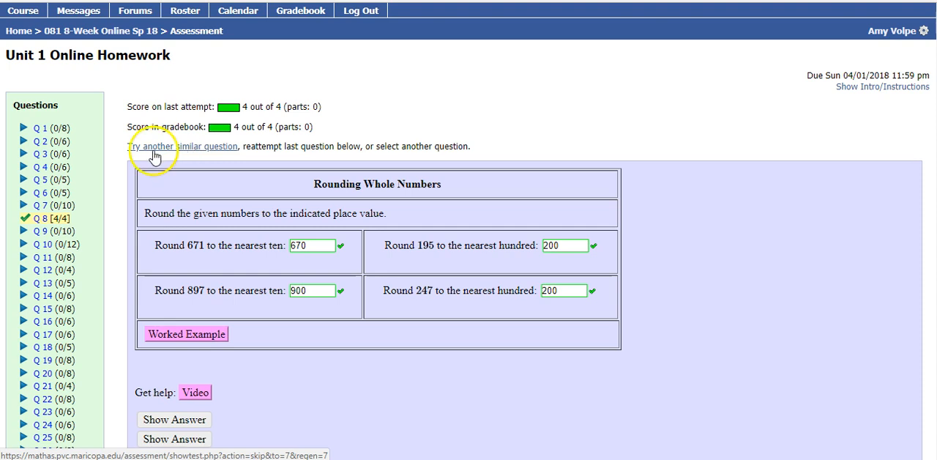
scroll(86, 207, "down", 2)
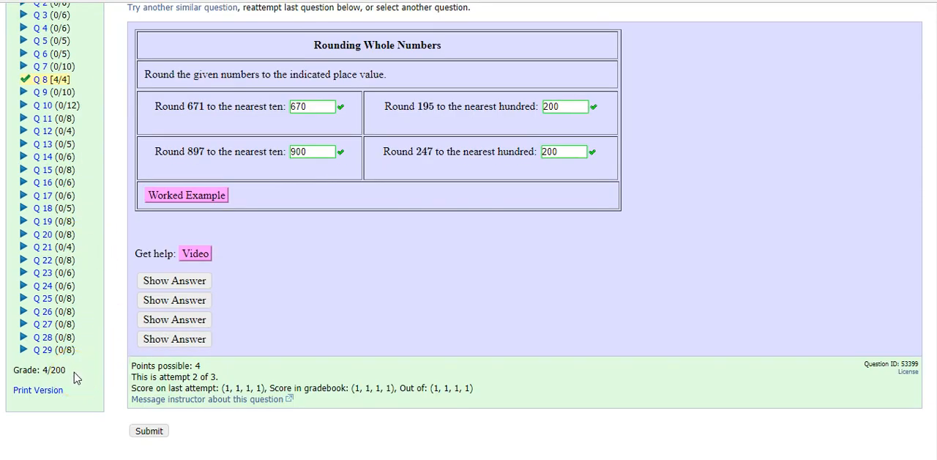
scroll(90, 293, "up", 2)
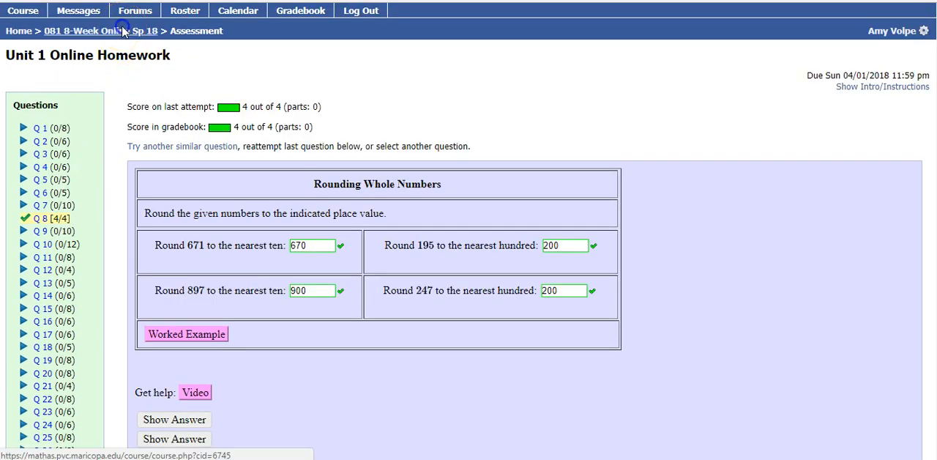
Step: Return to the Unit 1 page and launch the Unit 1 Quiz
left_click(123, 31)
scroll(121, 233, "down", 1)
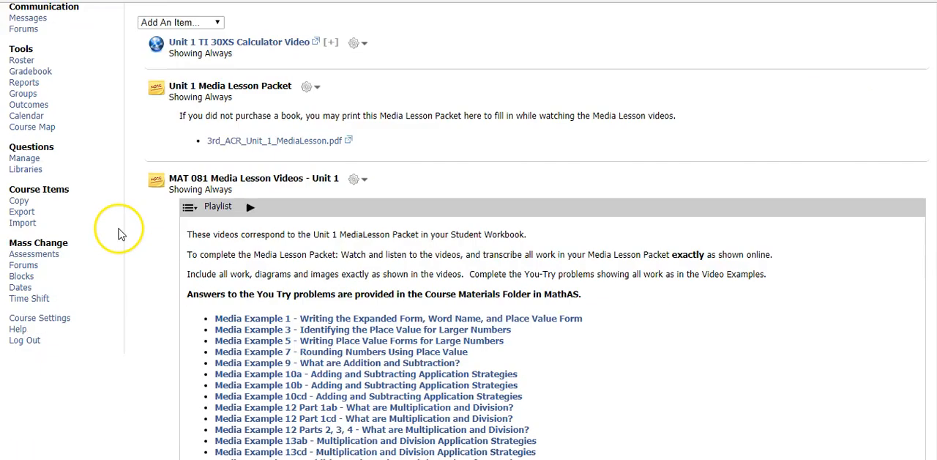
scroll(121, 233, "down", 2)
scroll(121, 233, "down", 3)
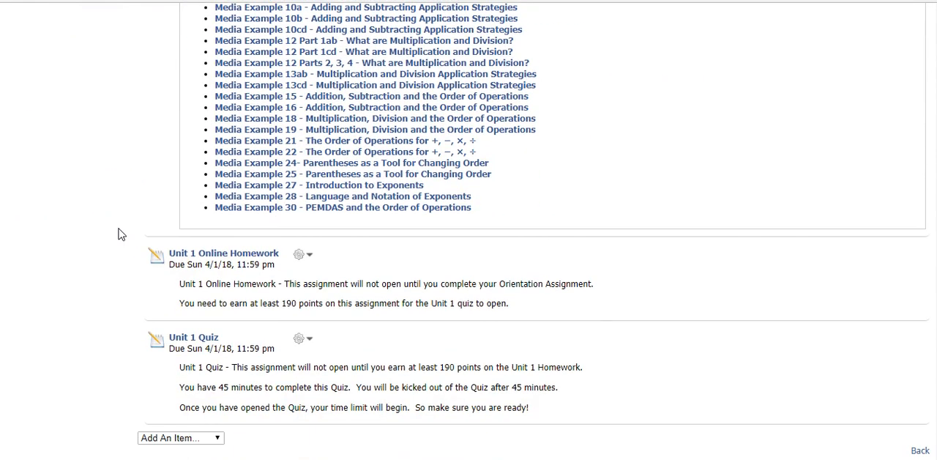
mouse_move(194, 338)
left_click(196, 338)
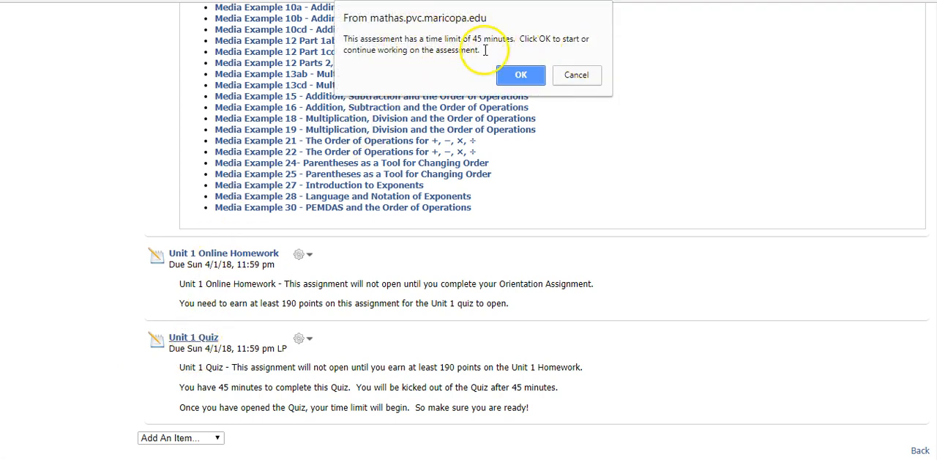
Step: Accept the 45-minute limit, go to Question 2 and submit it with only one rounding part answered
left_click(518, 76)
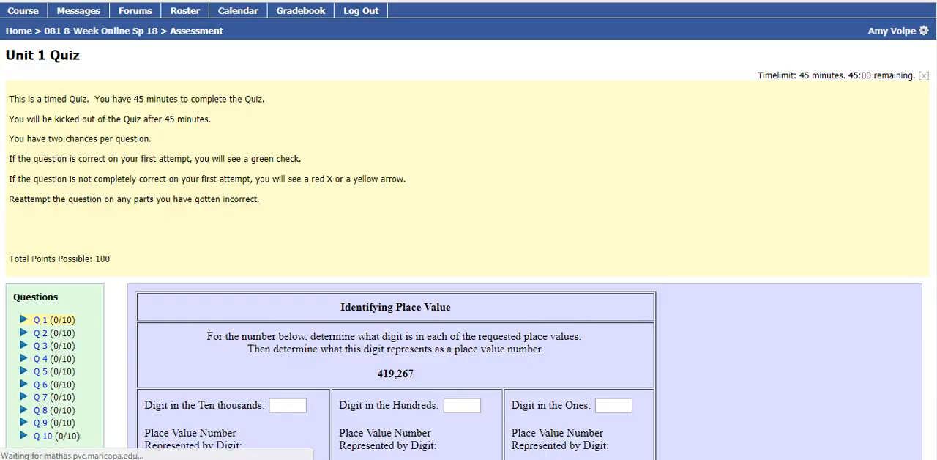
left_click(39, 332)
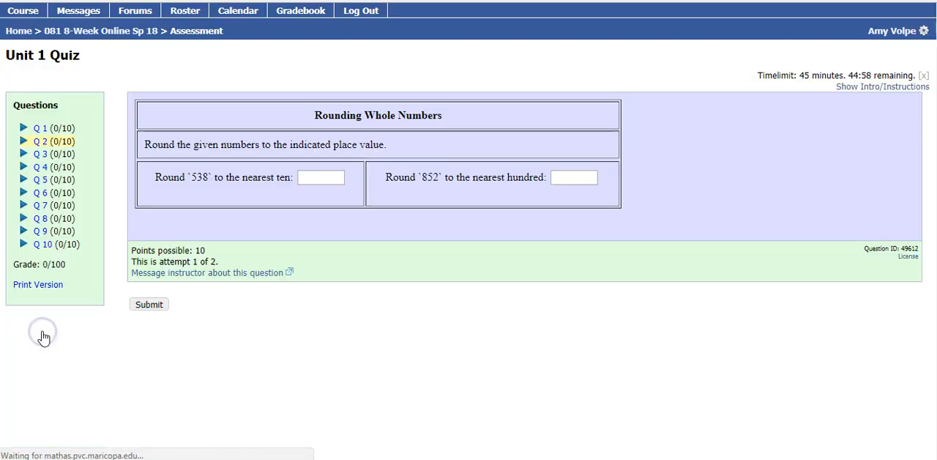
left_click(45, 351)
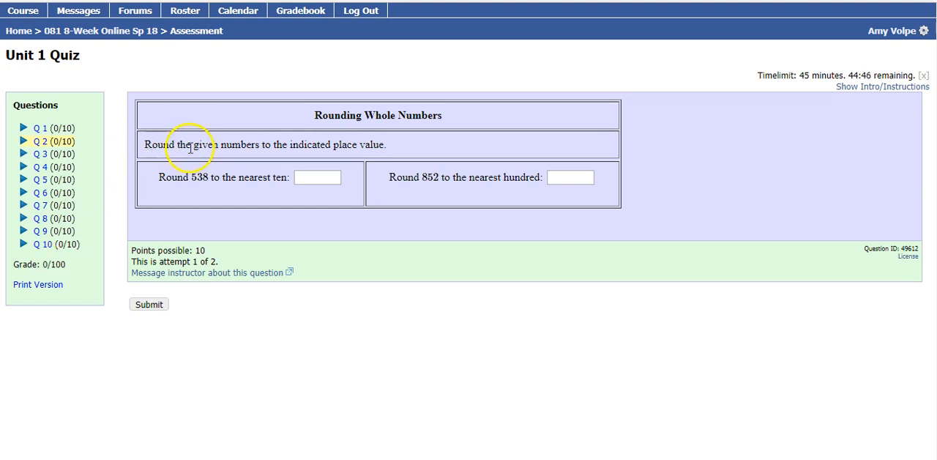
left_click(322, 174)
type("5")
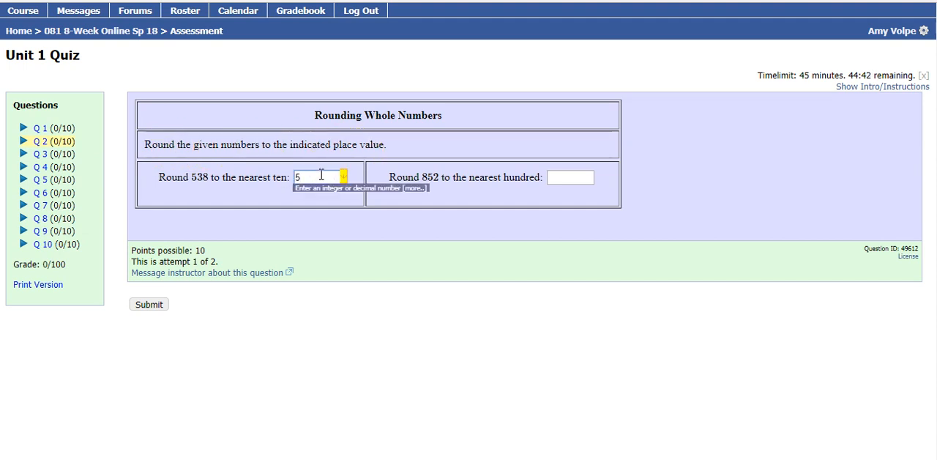
left_click(148, 303)
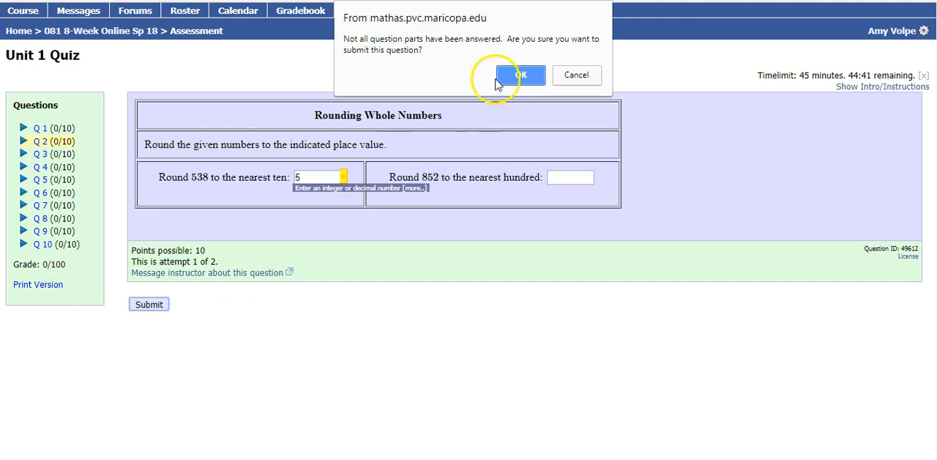
left_click(520, 76)
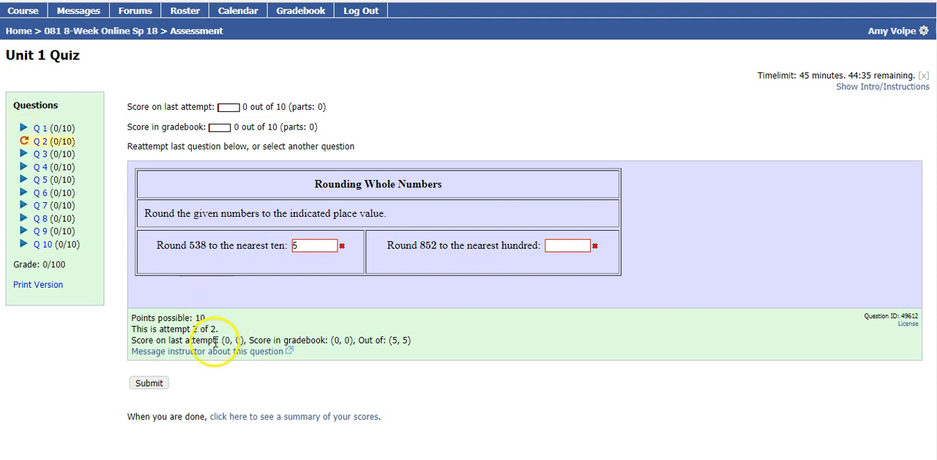
Step: Correct the answers to 540 and 900 and resubmit Question 2 for 10 out of 10
left_click(297, 245)
left_click_drag(297, 245, 282, 240)
type("40")
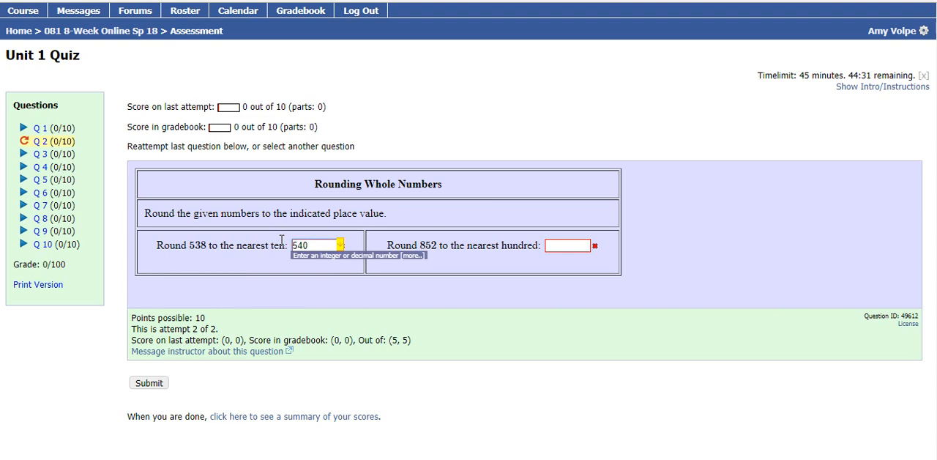
left_click(568, 245)
type("900")
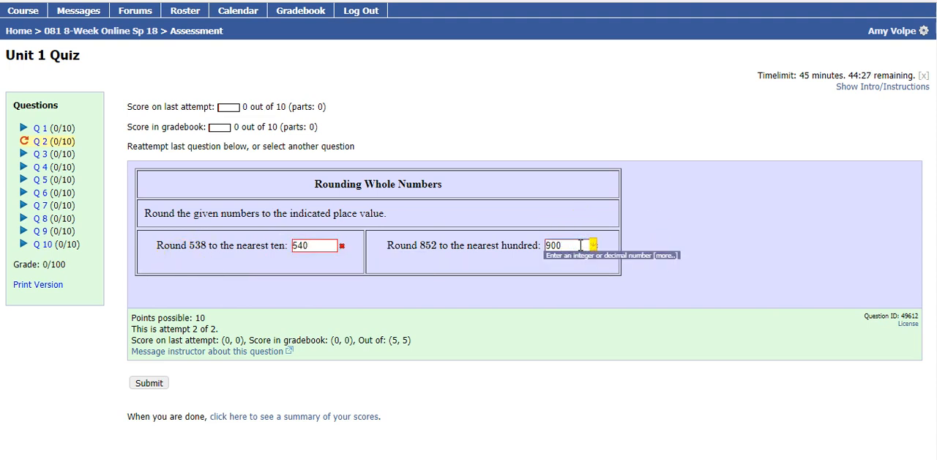
left_click(149, 382)
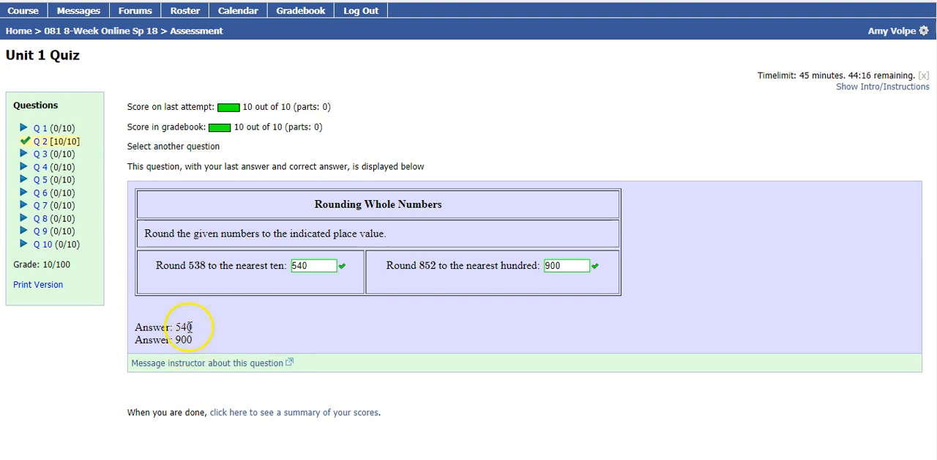
Step: Review the Unit 2: Integers page via Module 1, then return to the 081 8-Week Online Sp 18 home page
left_click(137, 31)
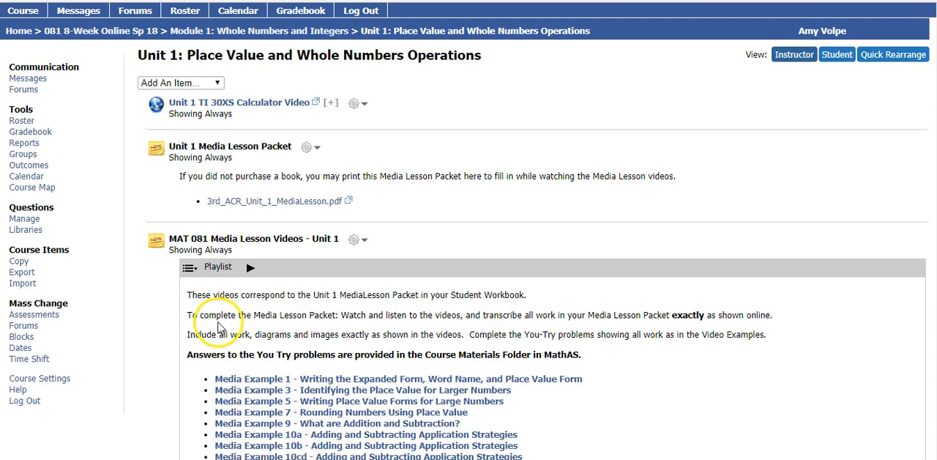
scroll(183, 340, "down", 3)
scroll(183, 347, "down", 3)
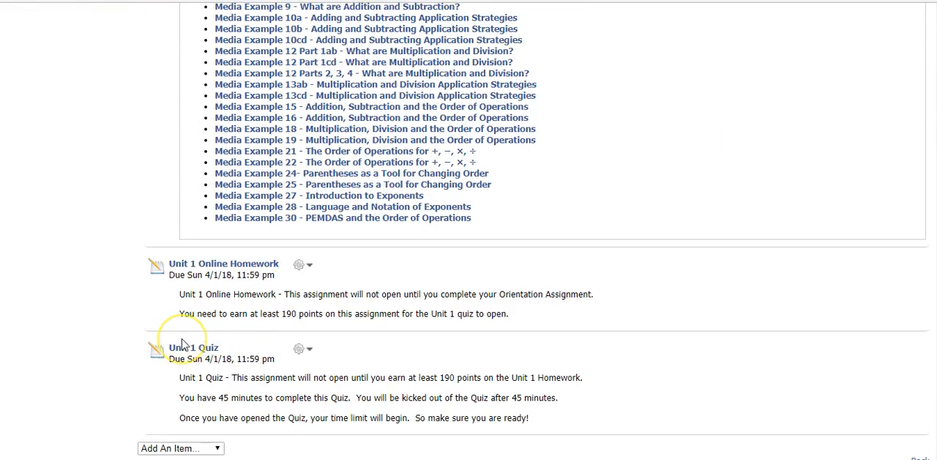
scroll(184, 340, "up", 6)
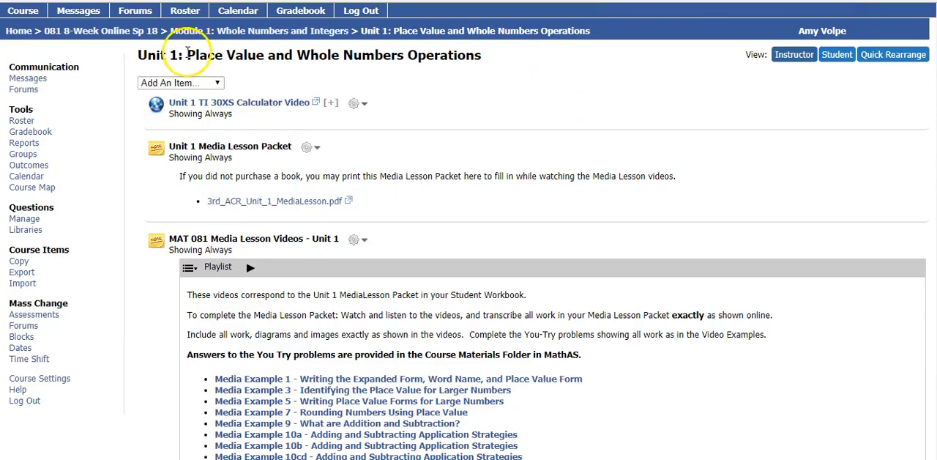
left_click(205, 31)
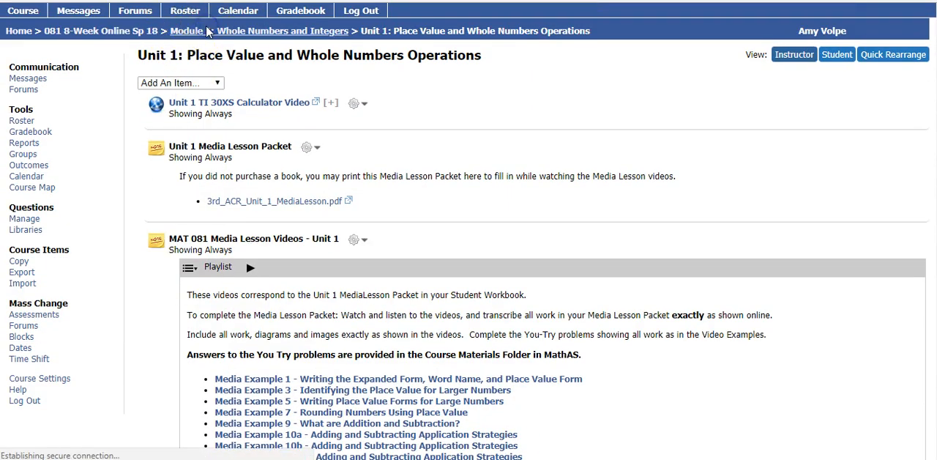
left_click(199, 141)
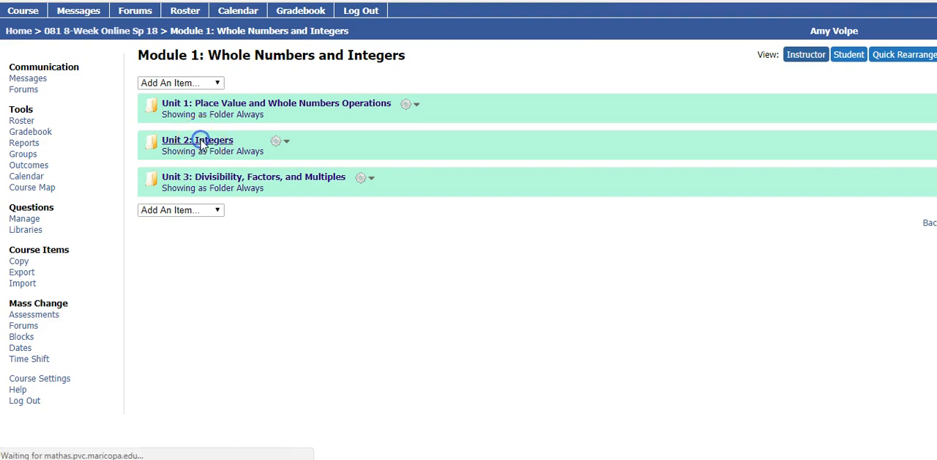
scroll(142, 295, "down", 6)
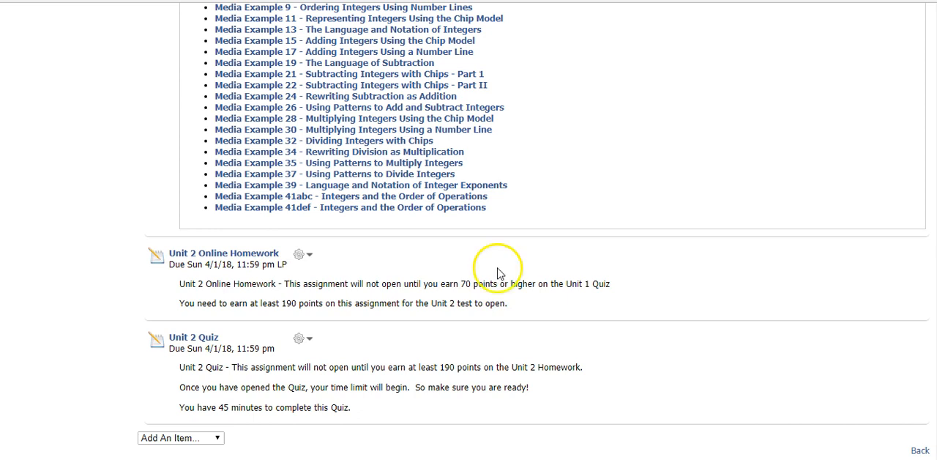
scroll(497, 276, "up", 3)
scroll(439, 291, "up", 3)
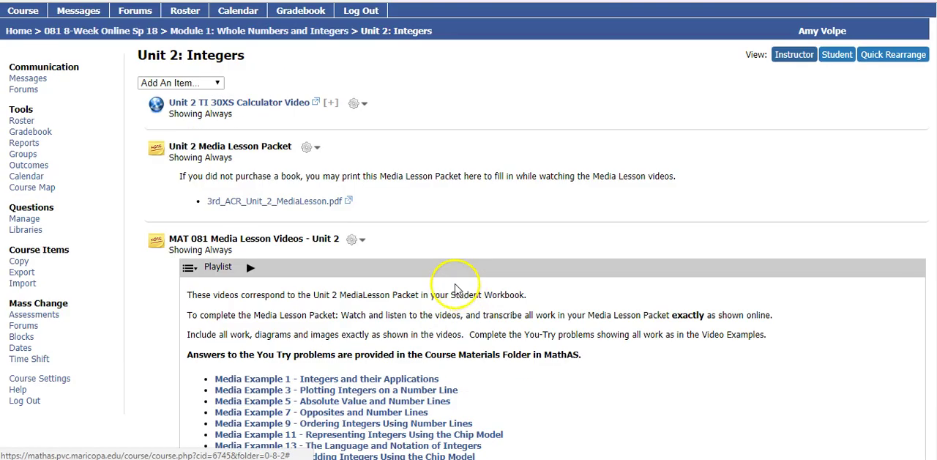
left_click(142, 33)
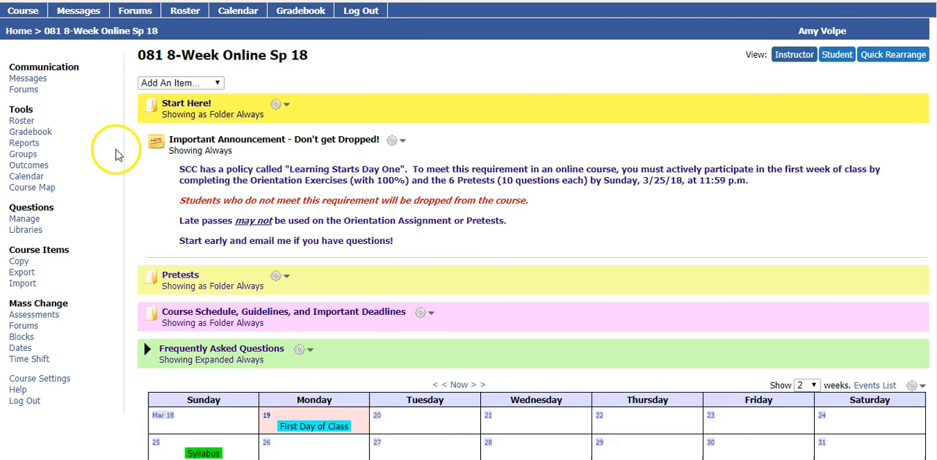
scroll(115, 159, "down", 1)
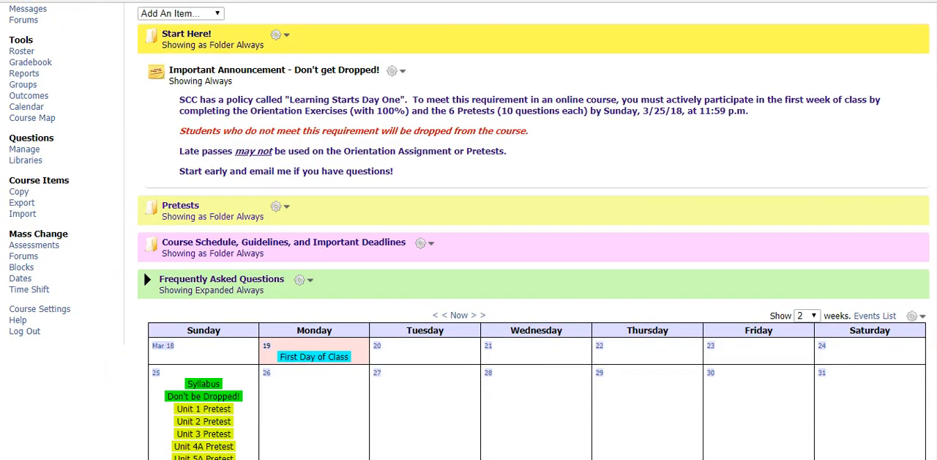